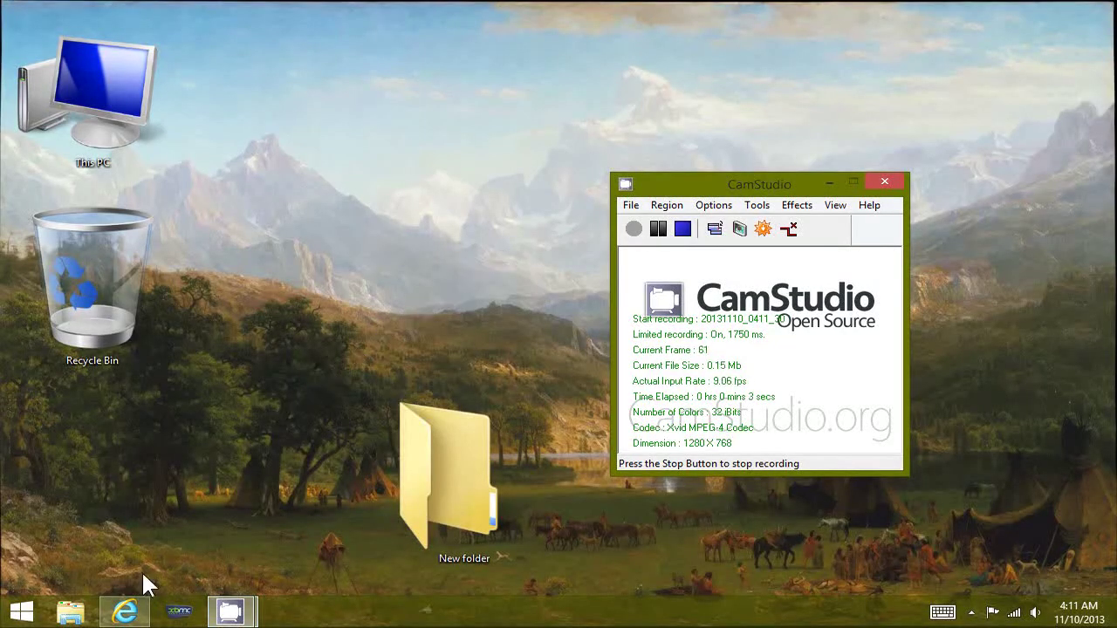
Launch Internet Explorer from the taskbar to reach the YouTube home page
{"action": "left_click", "coordinate": [125, 610]}
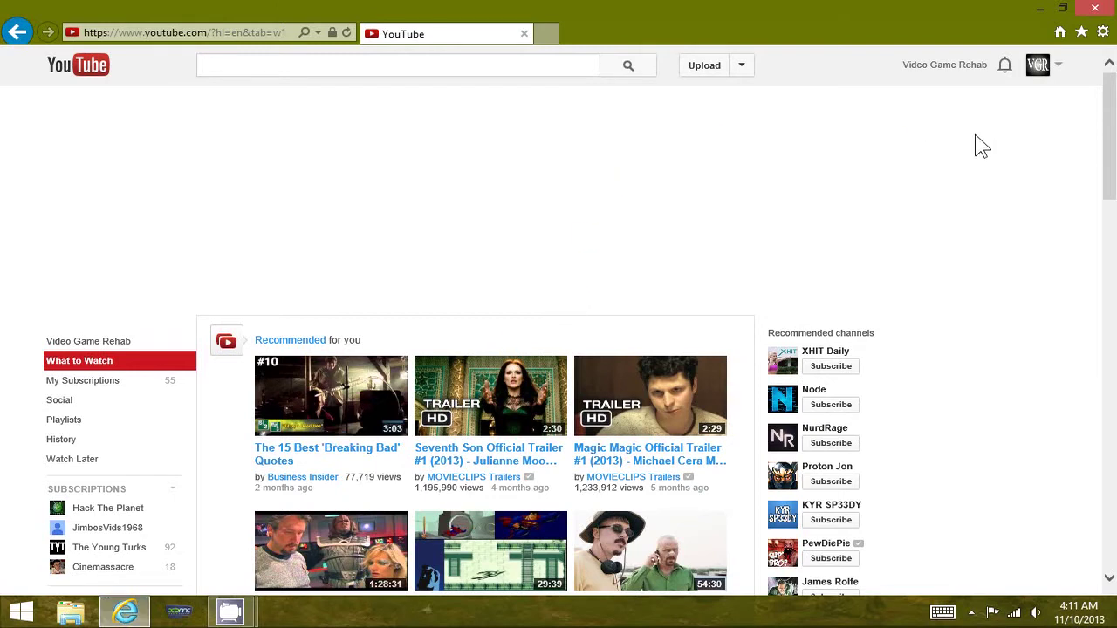
Open 'The 15 Best Breaking Bad Quotes' video, pause it at 0:07, and check for comments
{"action": "left_click", "coordinate": [315, 399]}
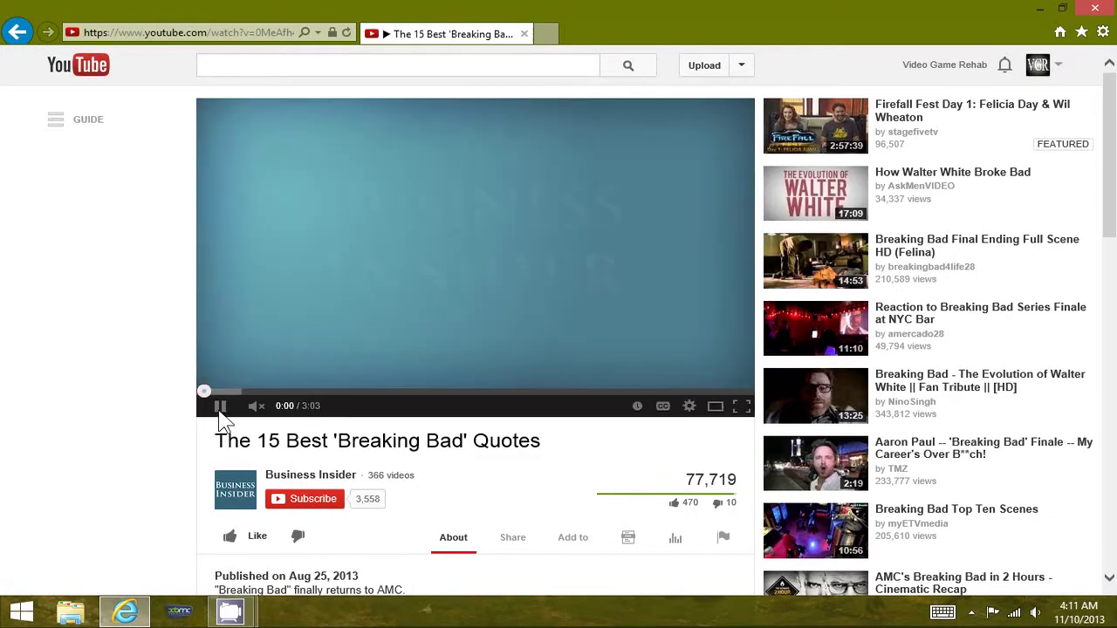
{"action": "scroll", "coordinate": [225, 417], "scroll_direction": "down", "scroll_amount": 1}
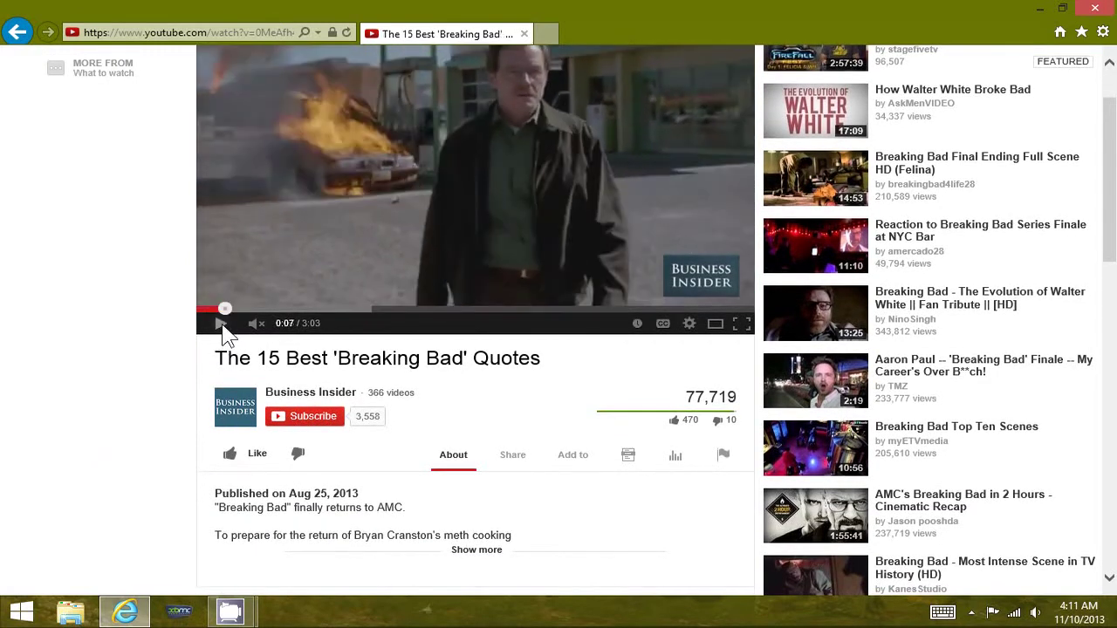
{"action": "left_click", "coordinate": [218, 335]}
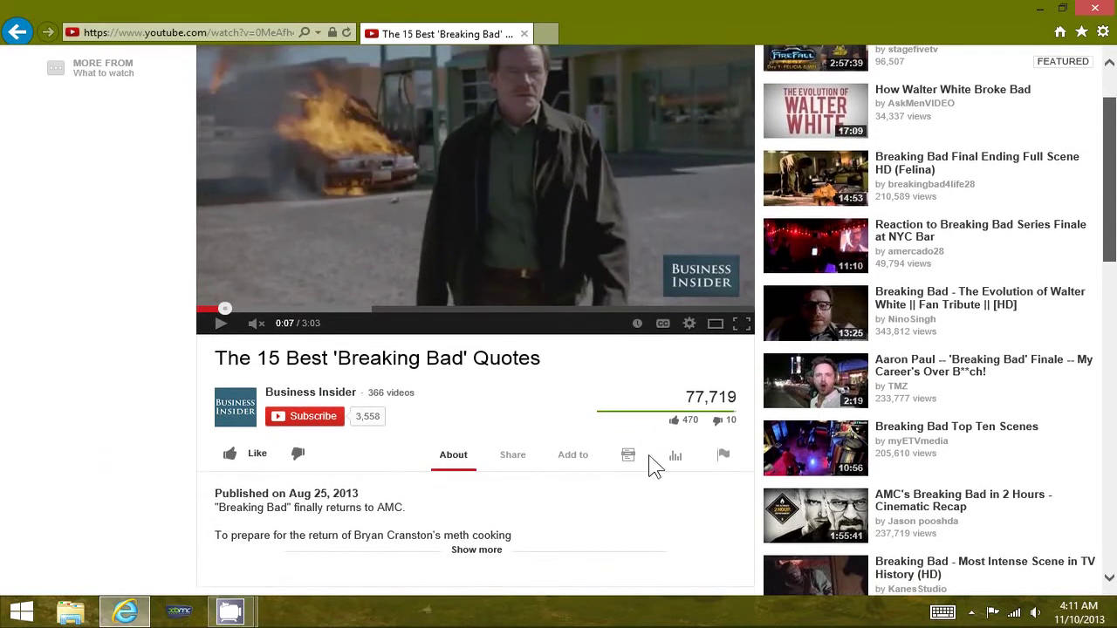
{"action": "left_click", "coordinate": [674, 457]}
{"action": "scroll", "coordinate": [417, 526], "scroll_direction": "down", "scroll_amount": 3}
{"action": "scroll", "coordinate": [411, 529], "scroll_direction": "down", "scroll_amount": 3}
{"action": "scroll", "coordinate": [411, 529], "scroll_direction": "up", "scroll_amount": 3}
{"action": "scroll", "coordinate": [413, 527], "scroll_direction": "up", "scroll_amount": 3}
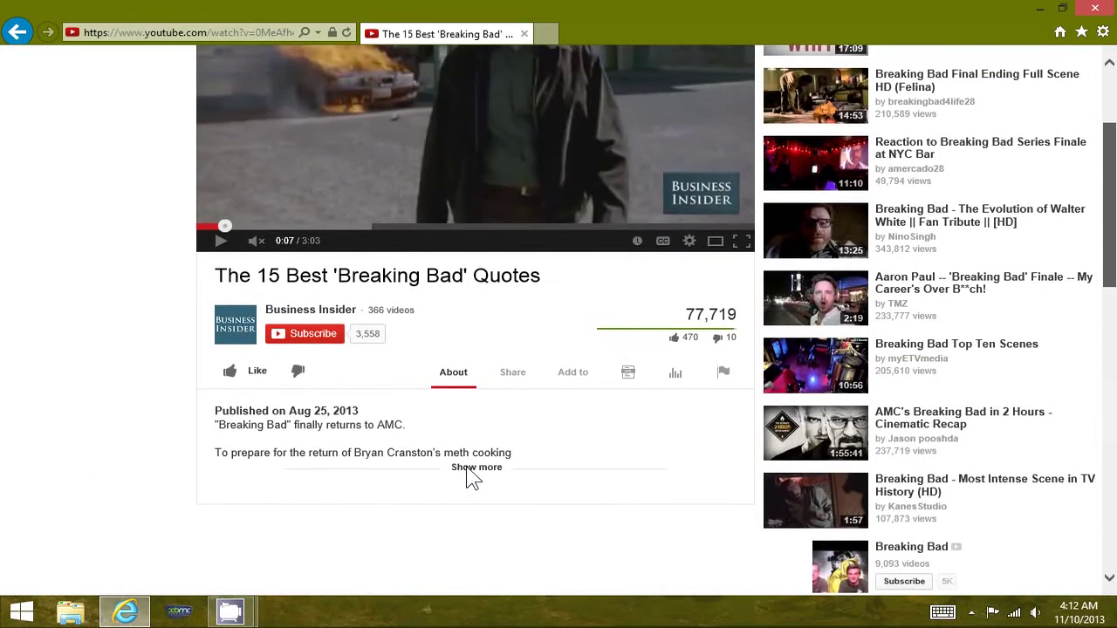
{"action": "scroll", "coordinate": [486, 478], "scroll_direction": "up", "scroll_amount": 1}
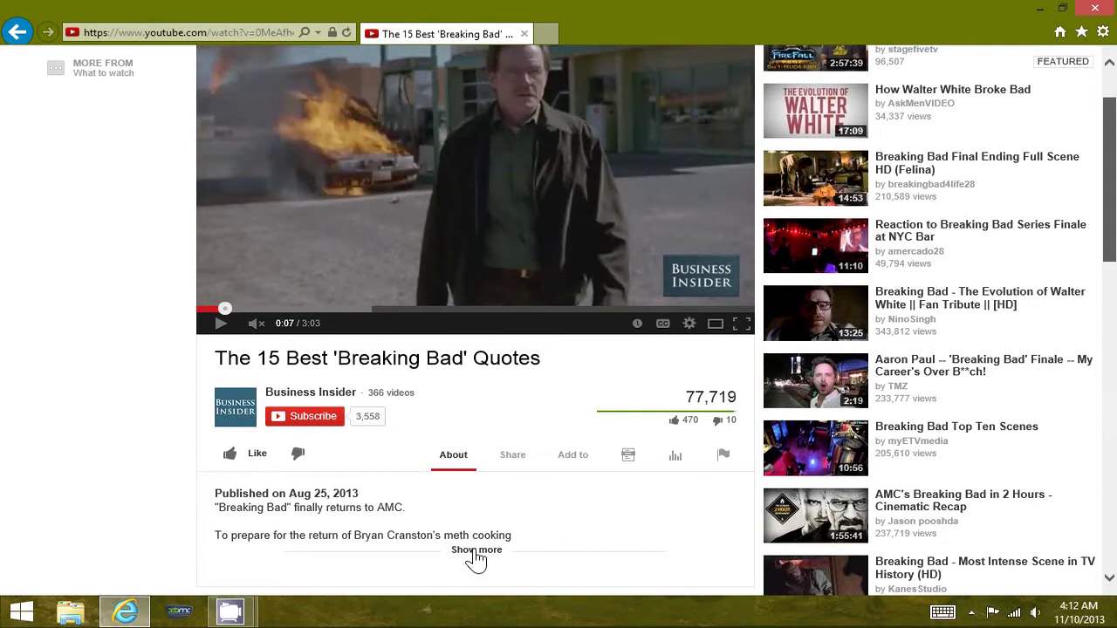
{"action": "scroll", "coordinate": [548, 553], "scroll_direction": "down", "scroll_amount": 5}
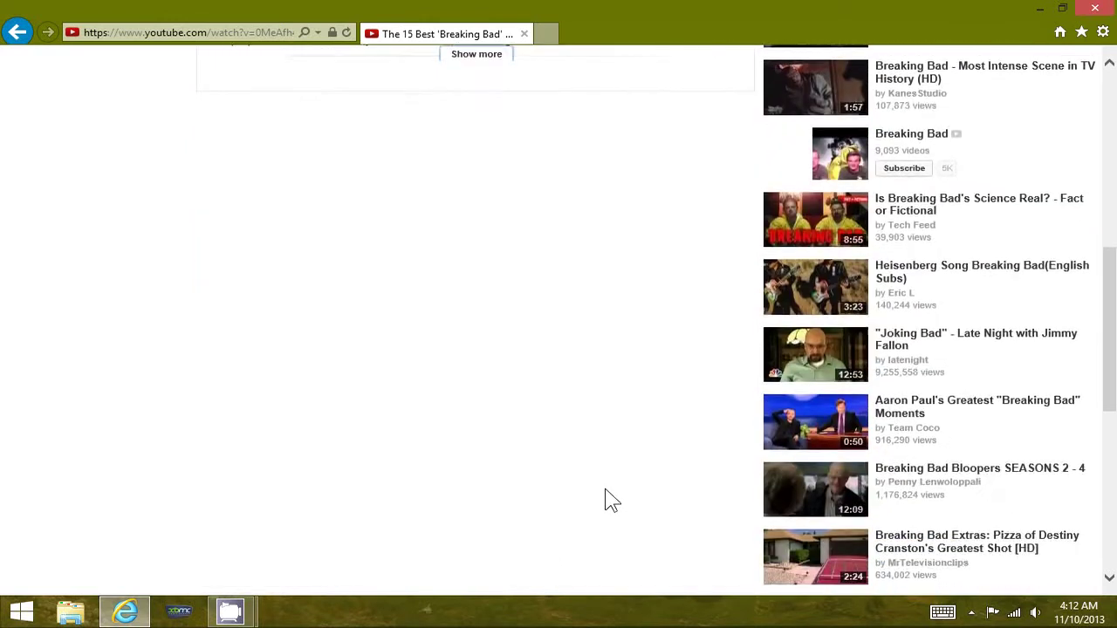
{"action": "scroll", "coordinate": [607, 490], "scroll_direction": "up", "scroll_amount": 3}
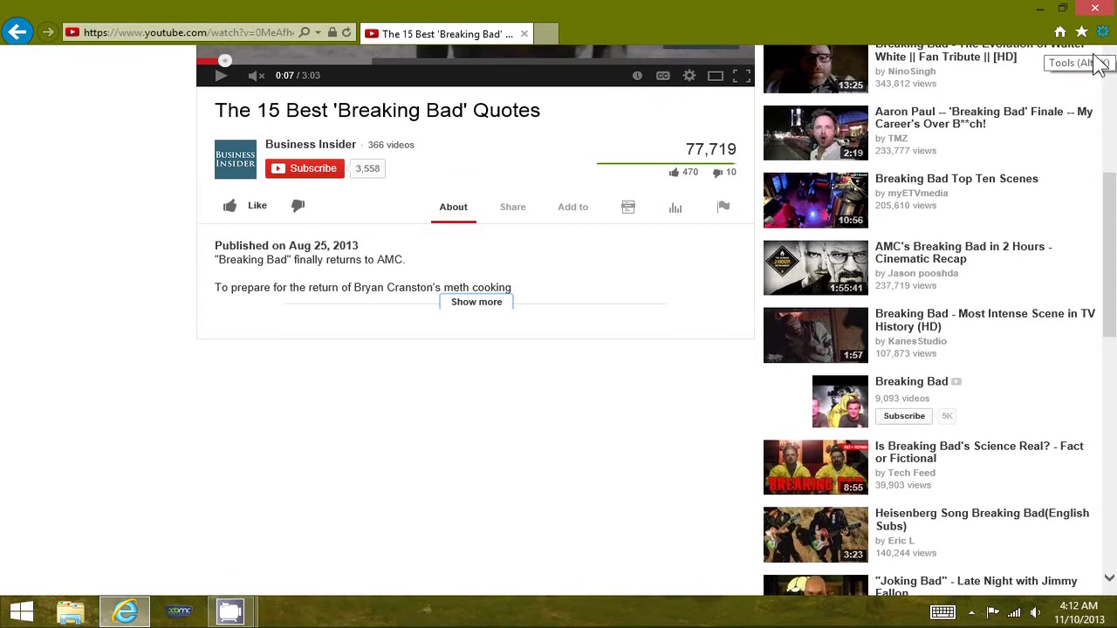
Uncheck Enable Protected Mode in Internet Options Security, apply, accept the warning, and close
{"action": "left_click", "coordinate": [1102, 33]}
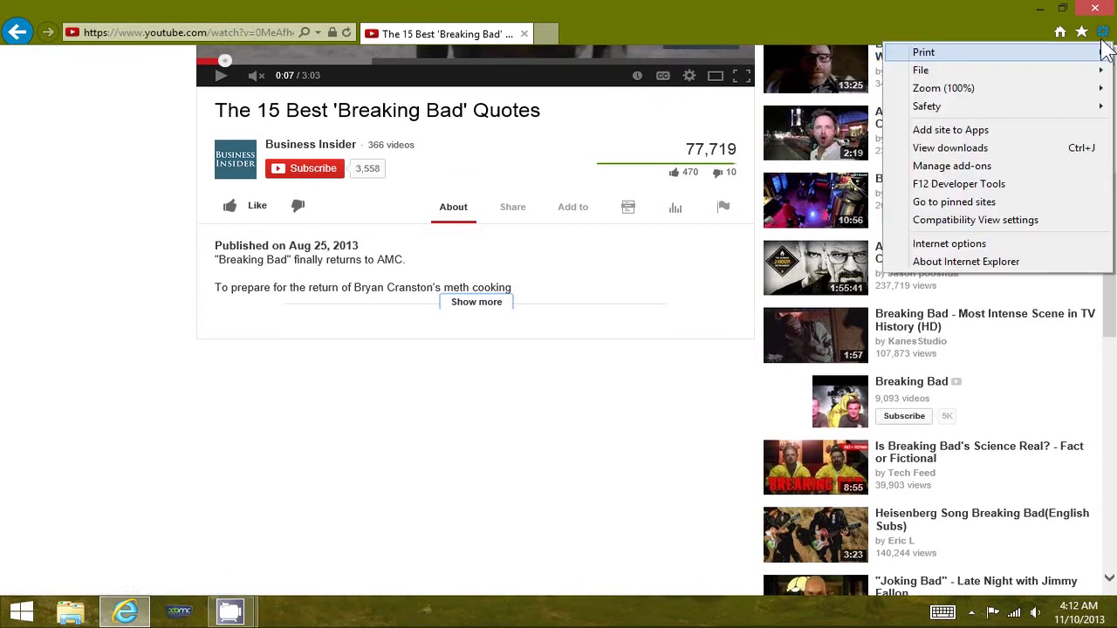
{"action": "left_click", "coordinate": [932, 244]}
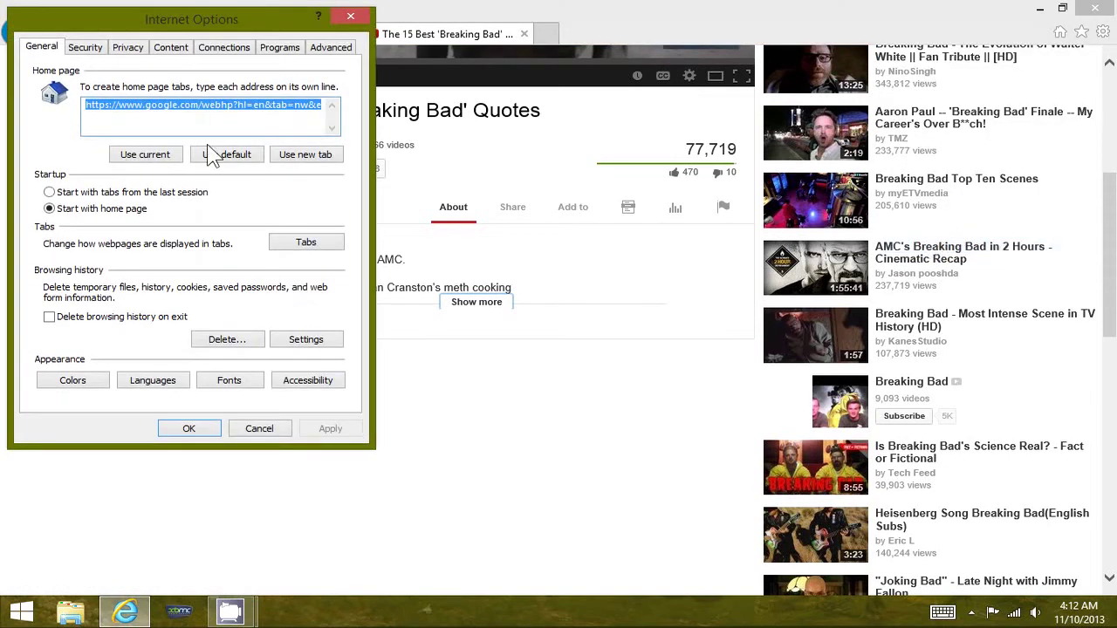
{"action": "left_click", "coordinate": [82, 53]}
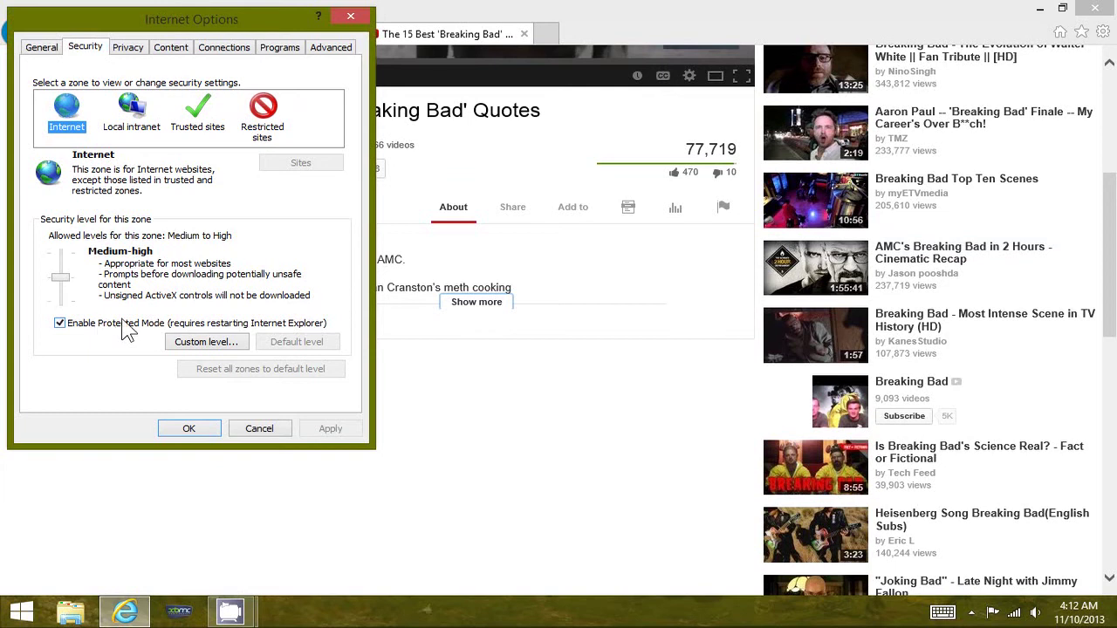
{"action": "left_click", "coordinate": [59, 324]}
{"action": "left_click", "coordinate": [325, 429]}
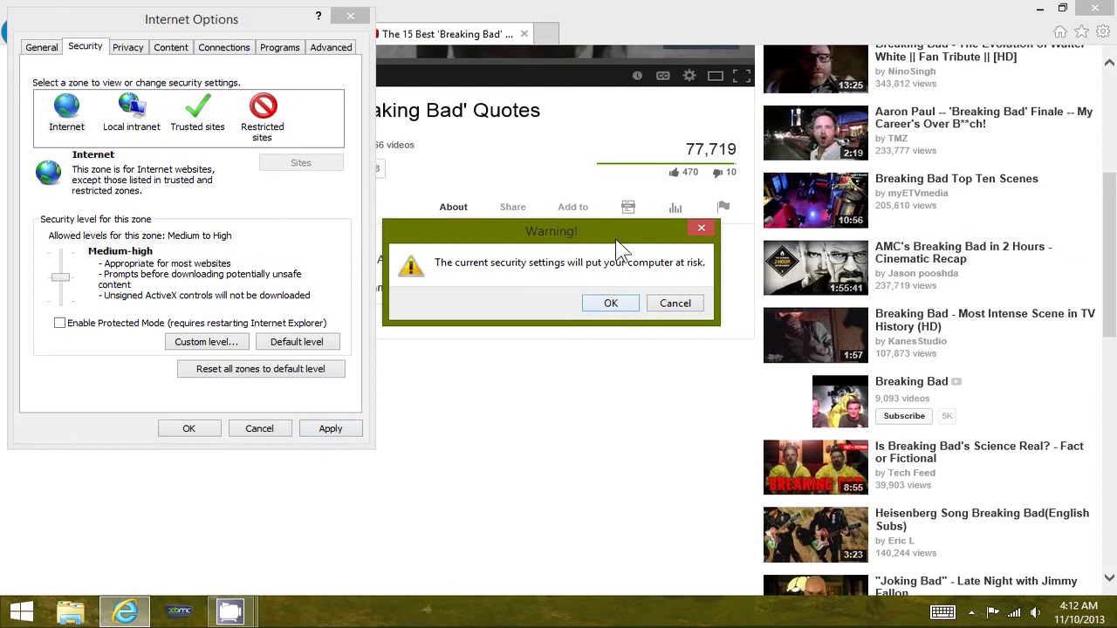
{"action": "mouse_move", "coordinate": [615, 240]}
{"action": "left_mouse_down"}
{"action": "mouse_move", "coordinate": [417, 396]}
{"action": "mouse_move", "coordinate": [621, 300]}
{"action": "left_mouse_up"}
{"action": "left_click", "coordinate": [587, 384]}
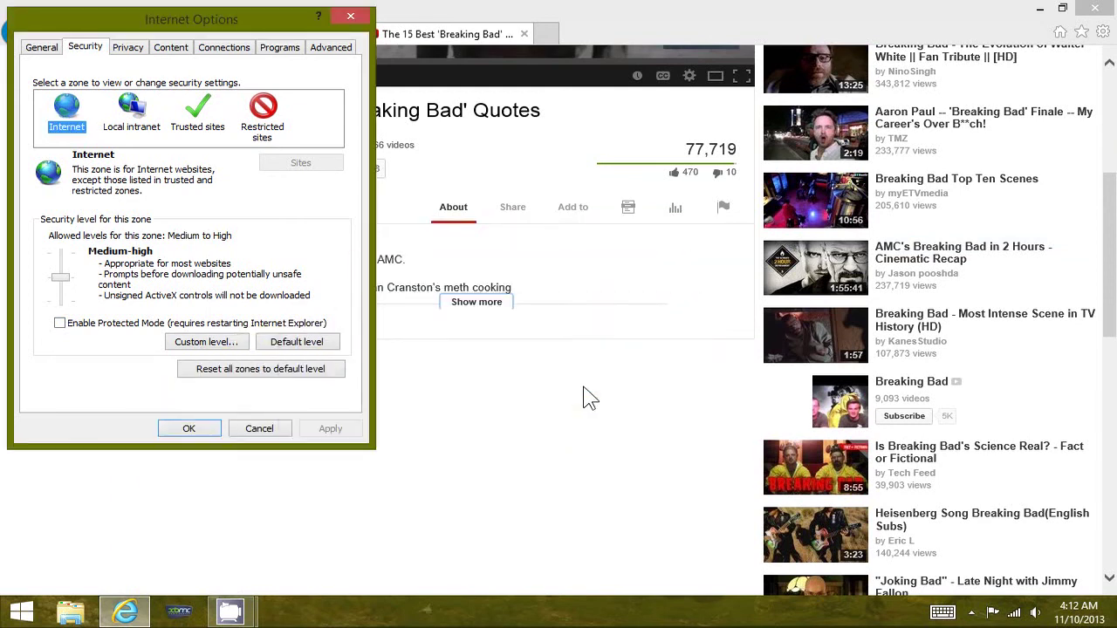
{"action": "left_click", "coordinate": [189, 429]}
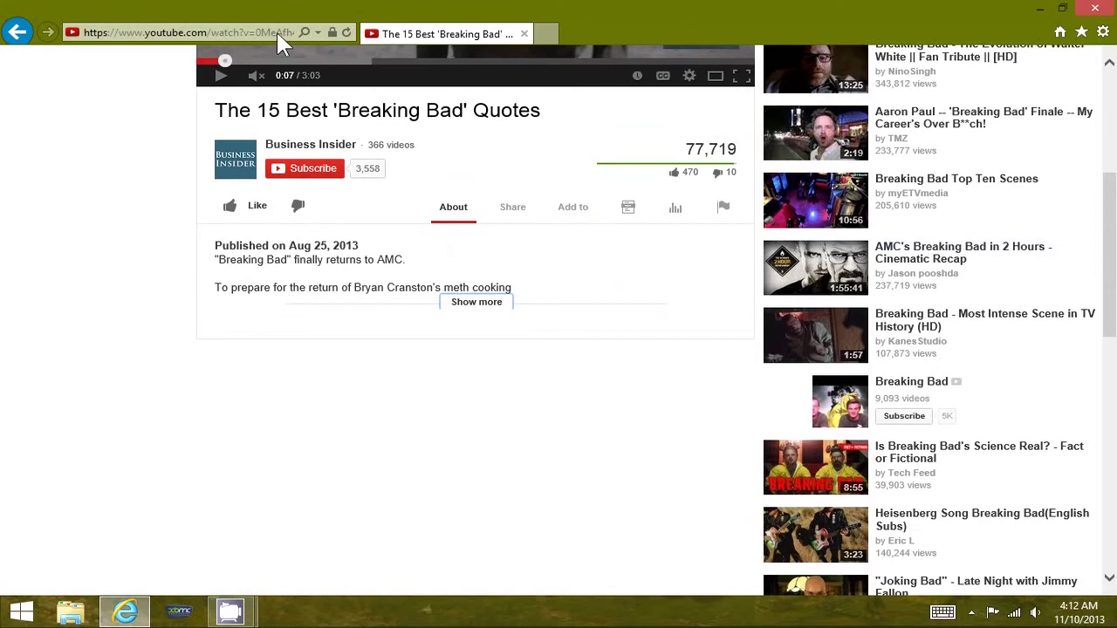
Copy the video URL, restart Internet Explorer, and paste the URL to reload the Breaking Bad video
{"action": "left_click", "coordinate": [249, 31]}
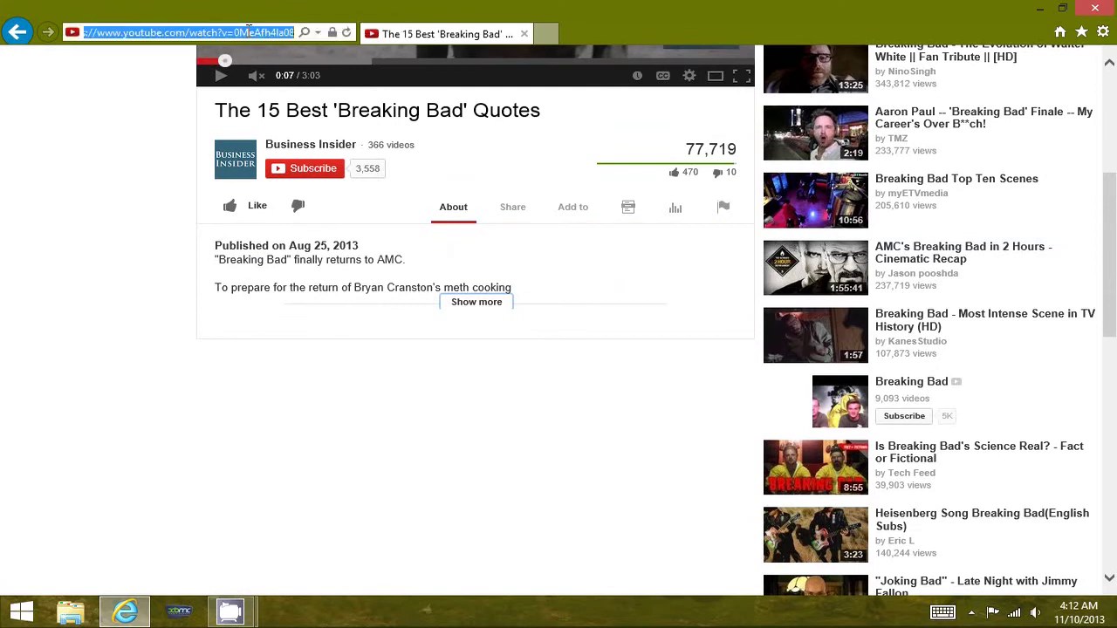
{"action": "left_click", "coordinate": [1098, 8]}
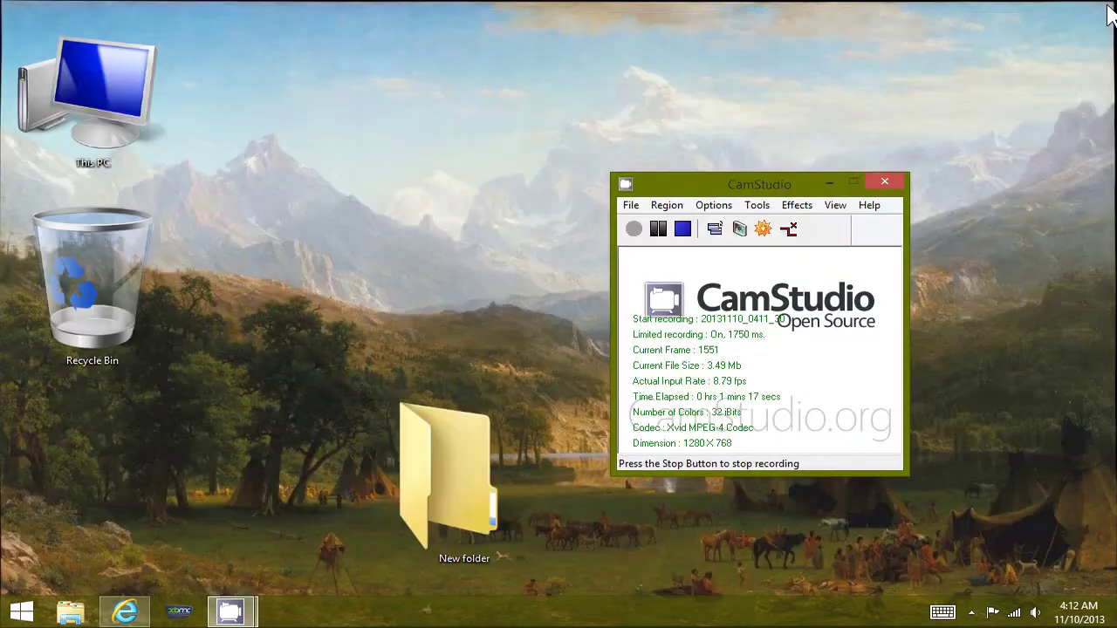
{"action": "left_click", "coordinate": [126, 612]}
{"action": "left_click", "coordinate": [266, 32]}
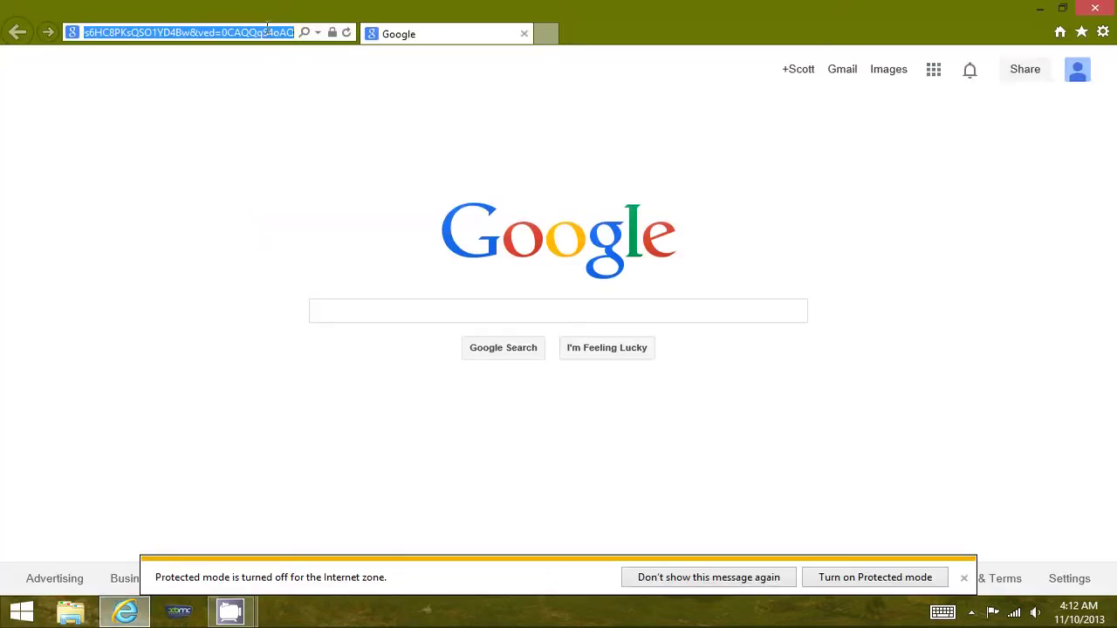
{"action": "key", "text": "ctrl+v"}
{"action": "key", "text": "Return"}
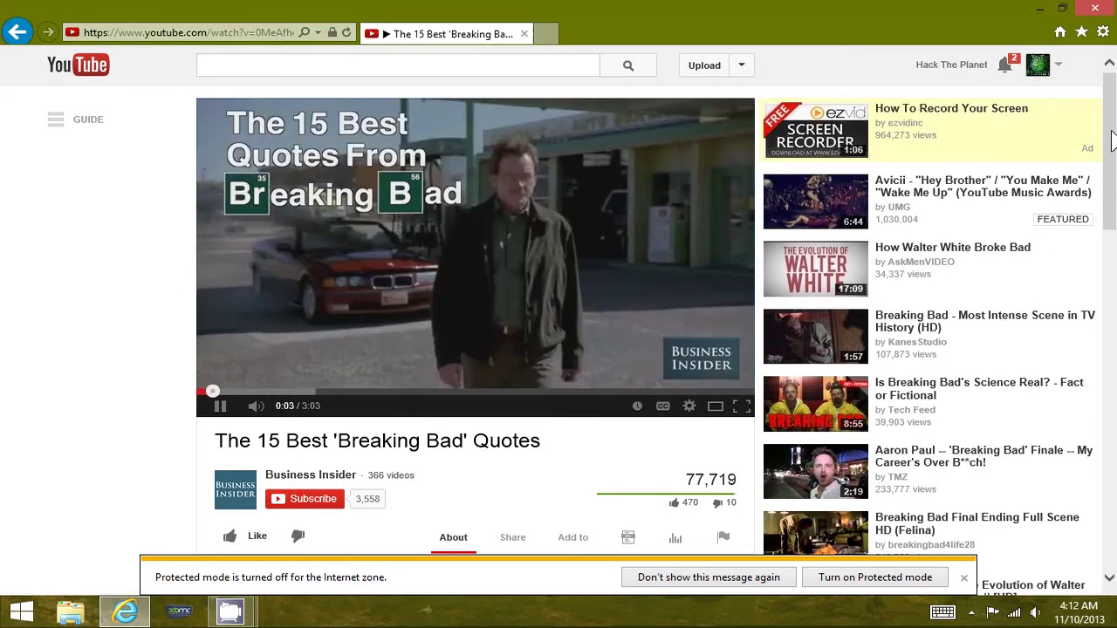
Pause the video at 0:07, verify the 153 comments appear, and close Internet Explorer
{"action": "left_click", "coordinate": [225, 416]}
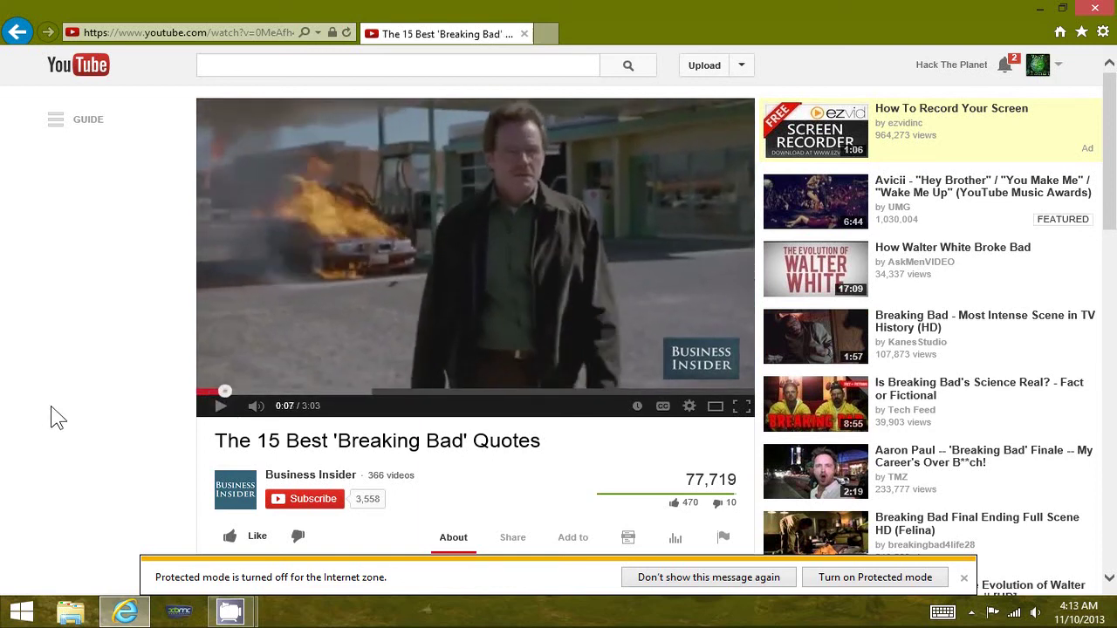
{"action": "scroll", "coordinate": [52, 416], "scroll_direction": "down", "scroll_amount": 3}
{"action": "scroll", "coordinate": [52, 417], "scroll_direction": "down", "scroll_amount": 3}
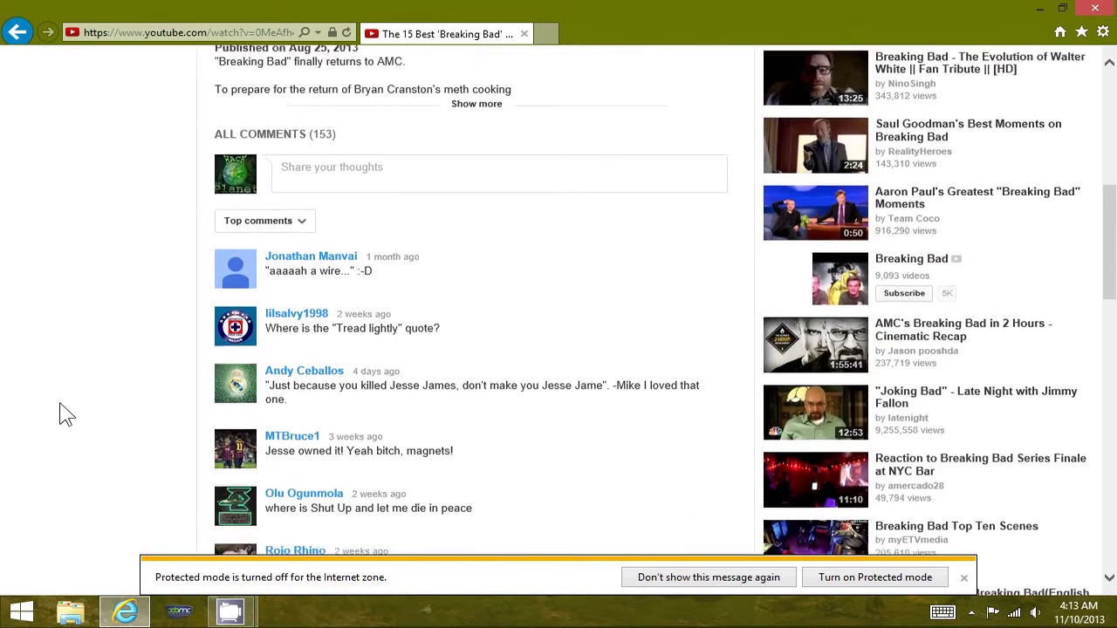
{"action": "scroll", "coordinate": [67, 415], "scroll_direction": "down", "scroll_amount": 1}
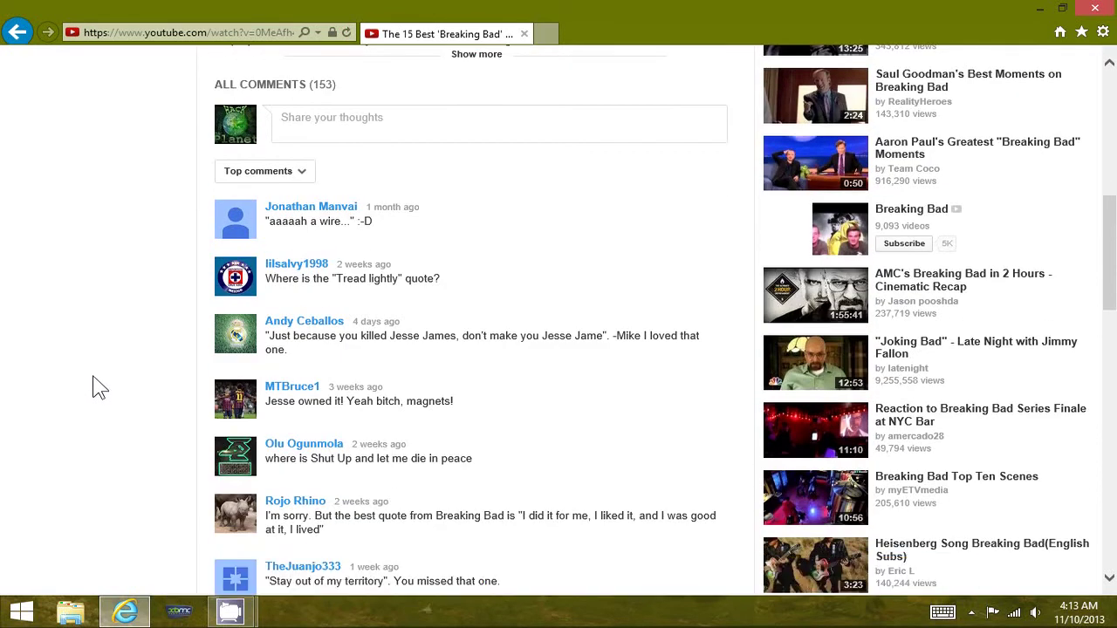
{"action": "left_click", "coordinate": [1039, 8]}
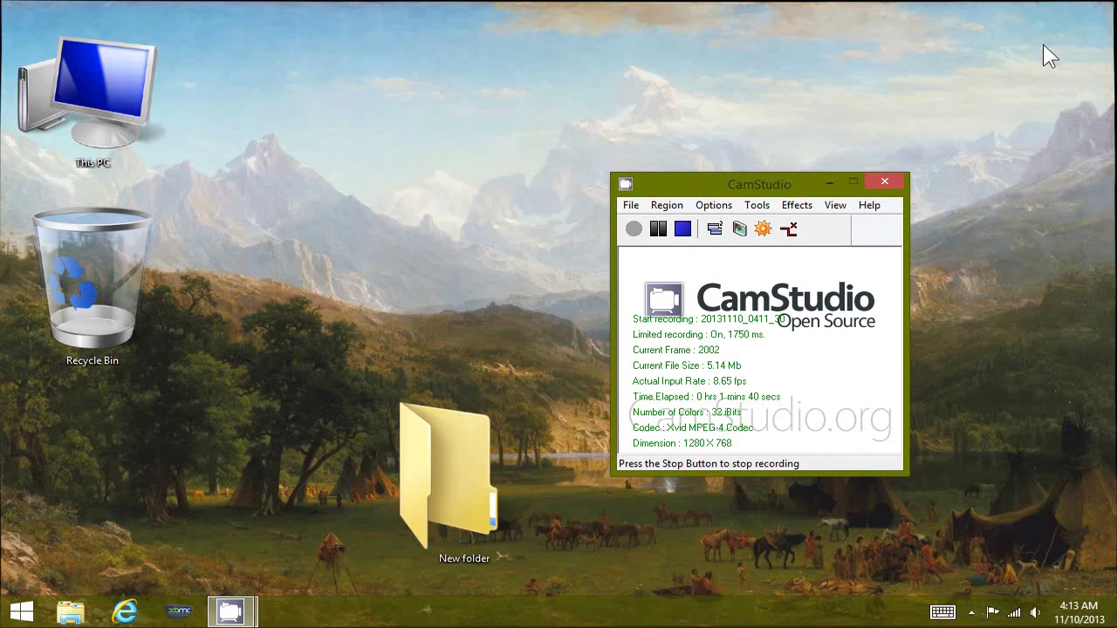